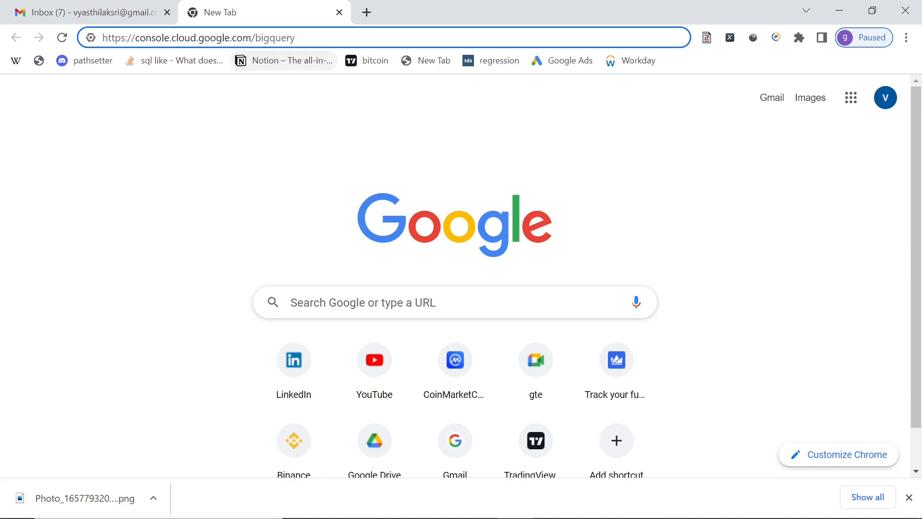
{"action": "left_click_drag", "start_coordinate": [297, 38], "coordinate": [102, 37]}
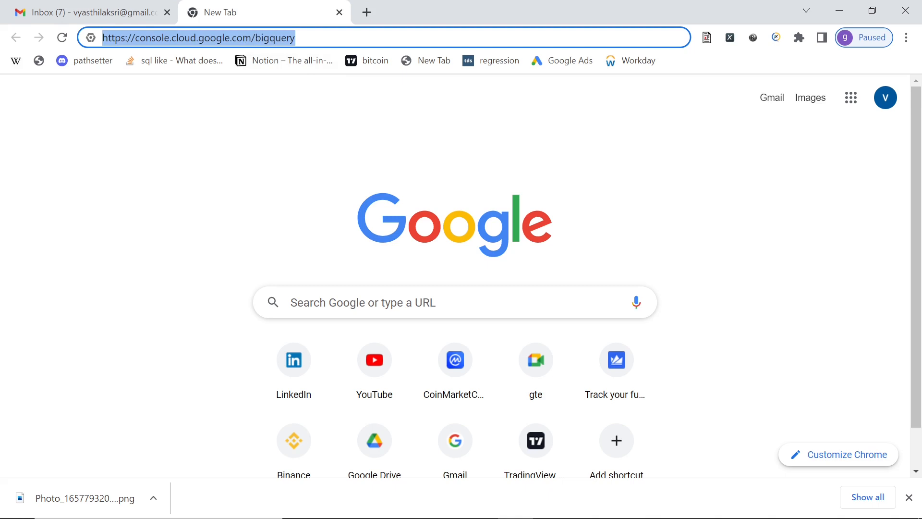
{"action": "key", "text": "Return"}
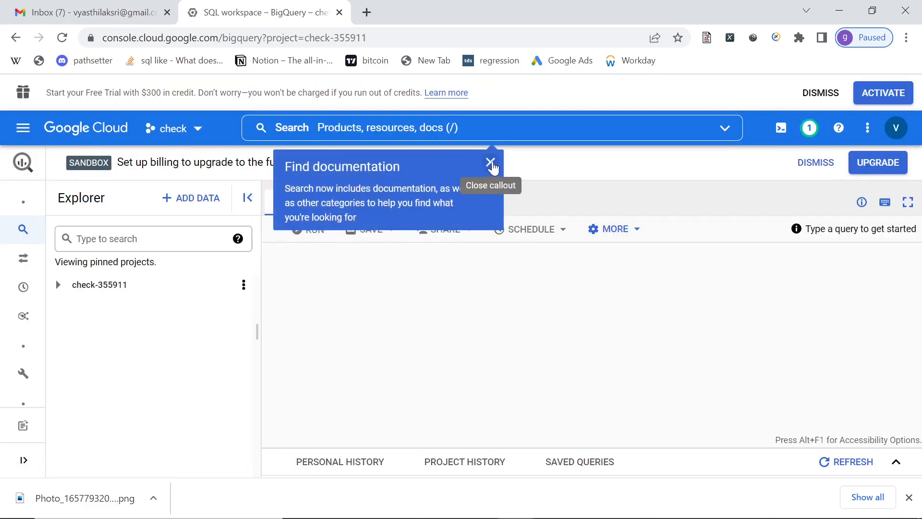
{"action": "left_click", "coordinate": [501, 168]}
- Search the Explorer for "covid ecdc" across all projects and pin the bigquery-public-data project
{"action": "left_click", "coordinate": [138, 244]}
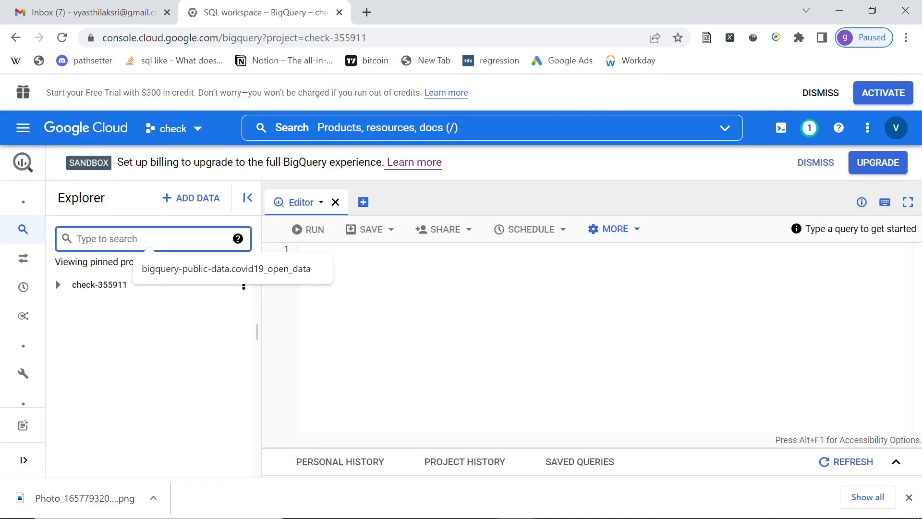
{"action": "type", "text": "covid ec"}
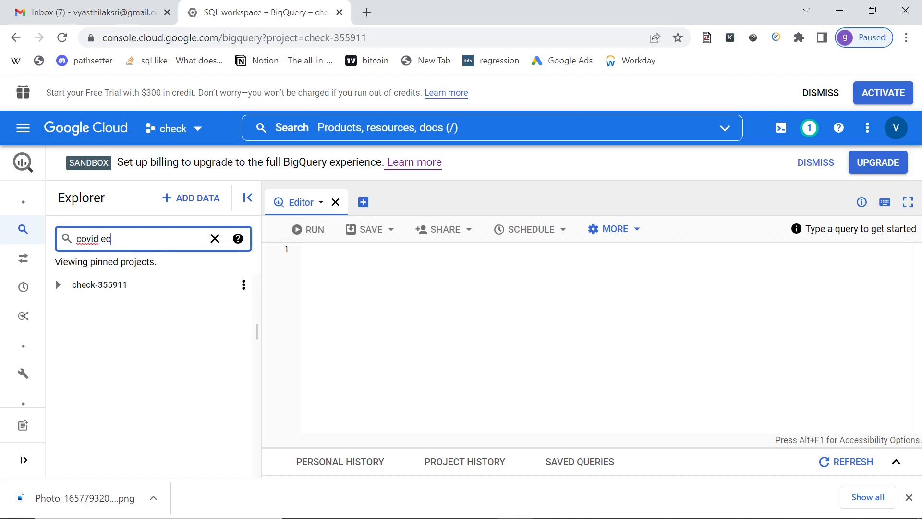
{"action": "type", "text": "dc"}
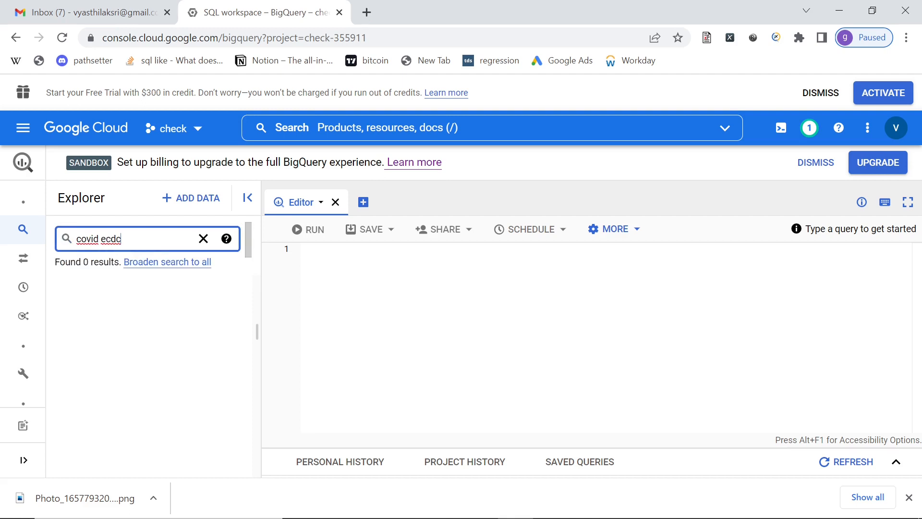
{"action": "left_click", "coordinate": [181, 264]}
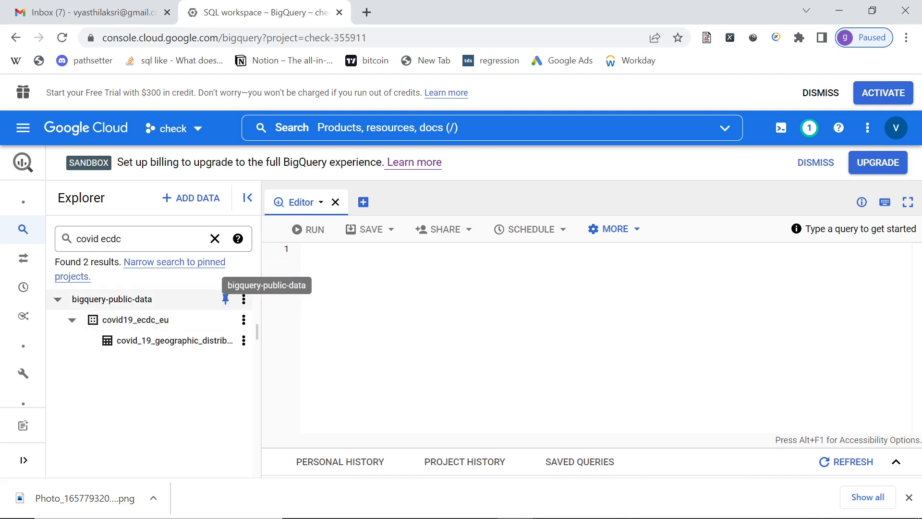
{"action": "left_click", "coordinate": [225, 300]}
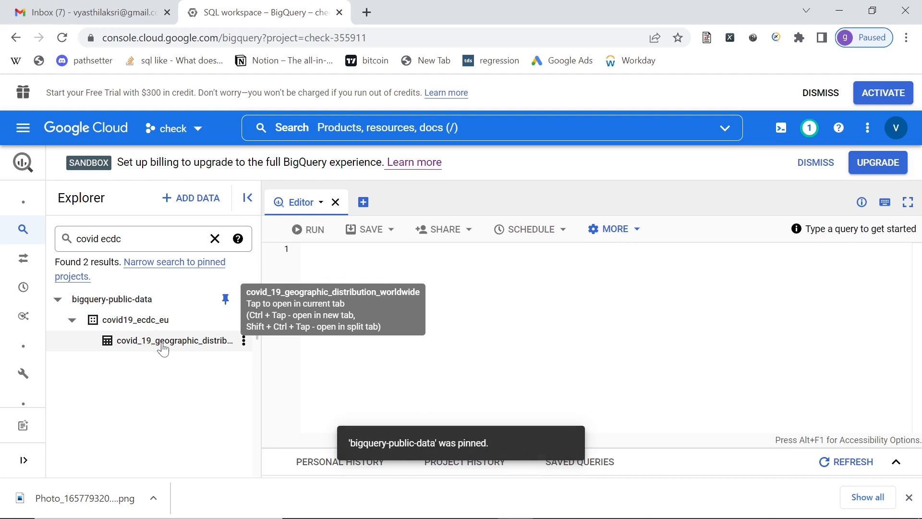
- Open the covid_19_geographic_distribution_worldwide table and start a query on it in a new tab
{"action": "left_click", "coordinate": [163, 341]}
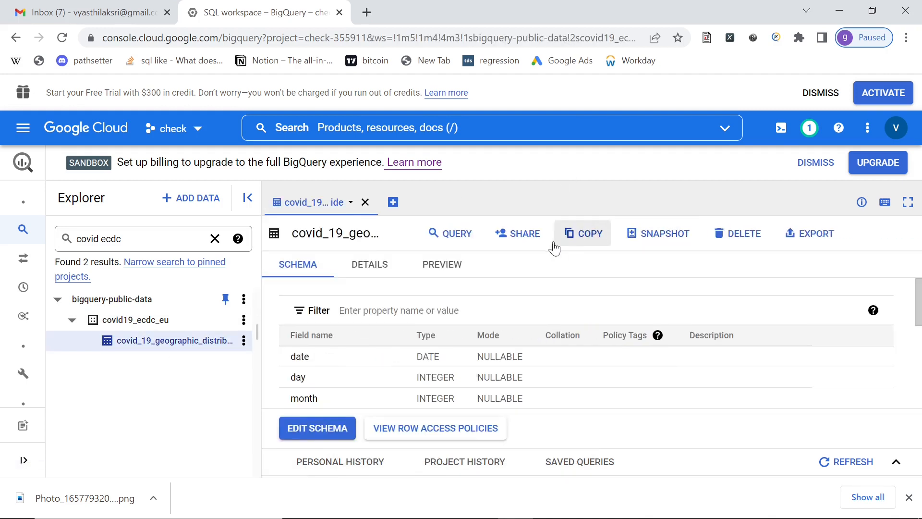
{"action": "left_click", "coordinate": [438, 237]}
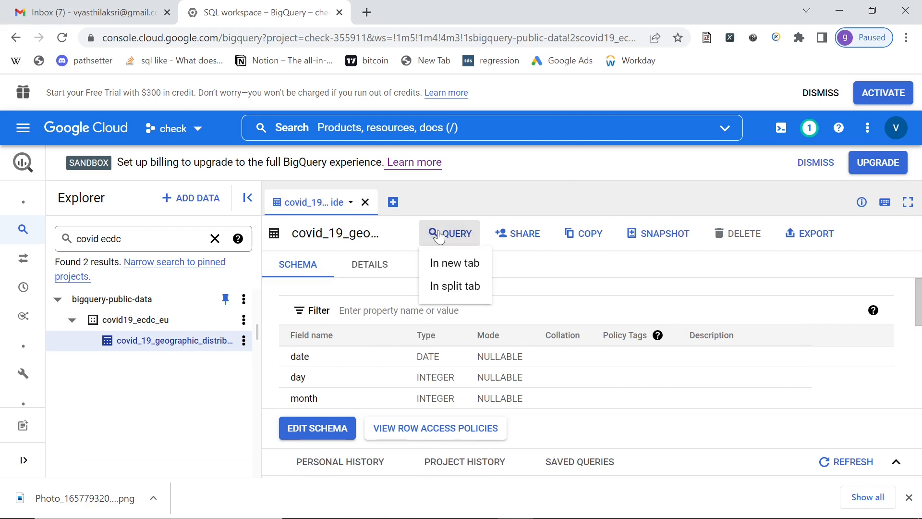
{"action": "left_click", "coordinate": [456, 269]}
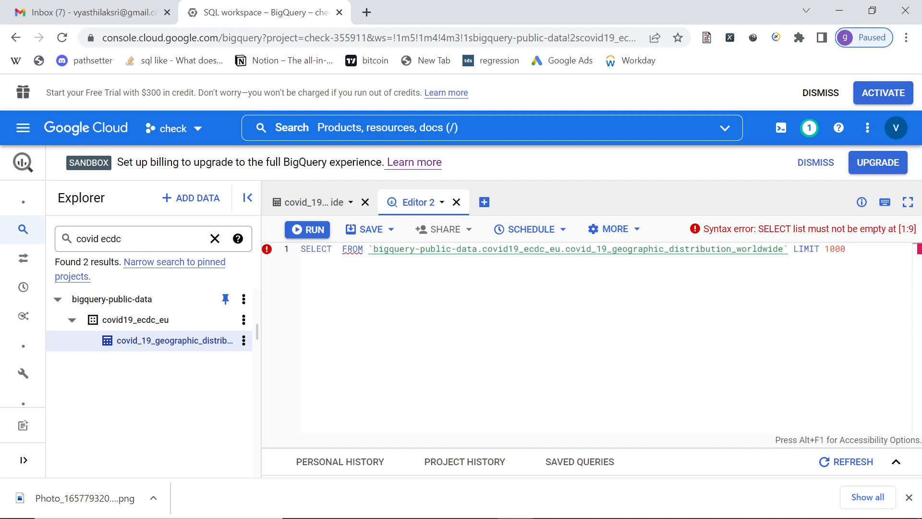
- Complete the SELECT statement with * to return all columns and run the query
{"action": "type", "text": "8"}
{"action": "key", "text": "BackSpace"}
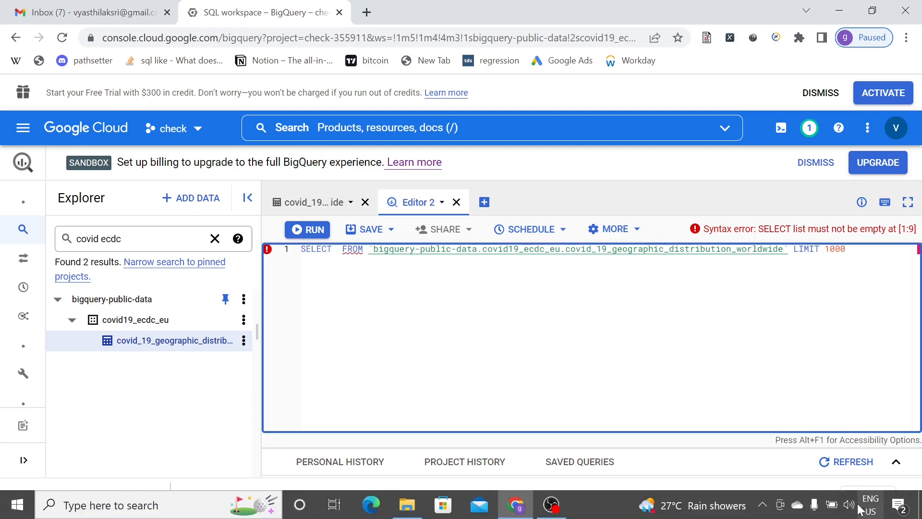
{"action": "left_click", "coordinate": [875, 502]}
{"action": "left_click", "coordinate": [864, 425]}
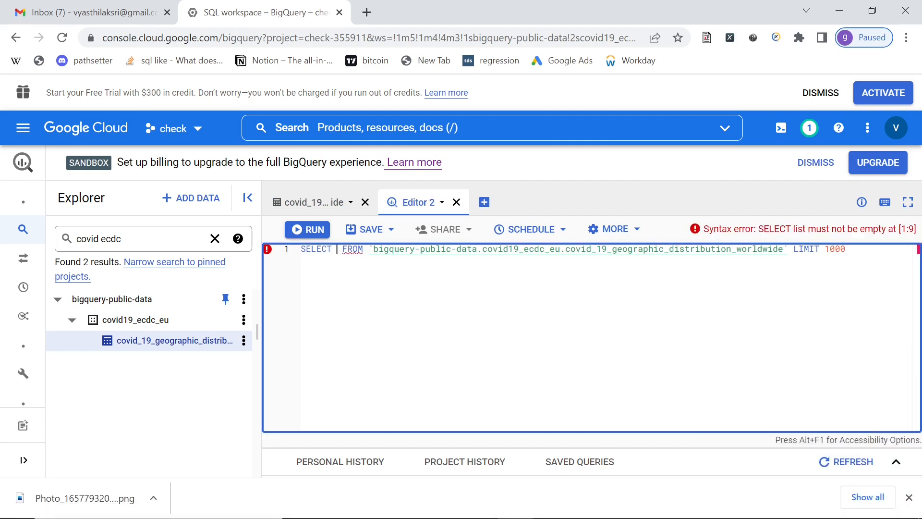
{"action": "type", "text": "*"}
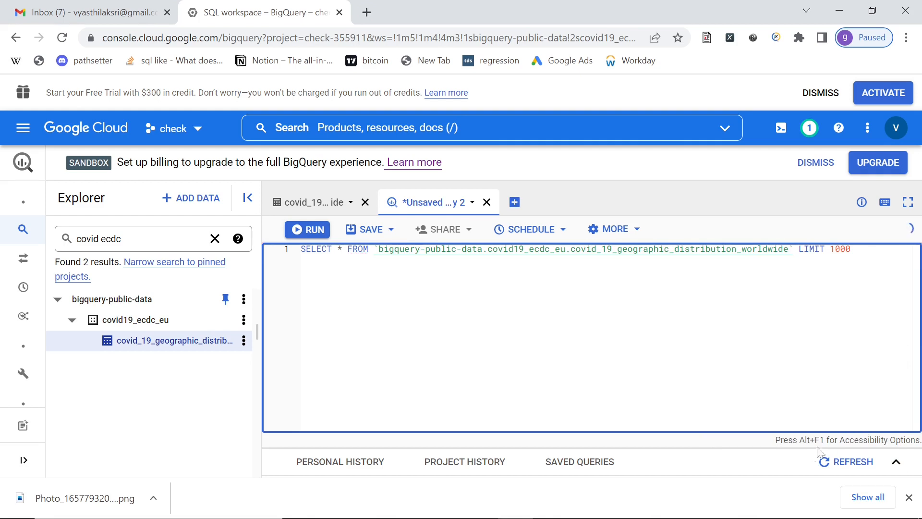
{"action": "left_click", "coordinate": [300, 230]}
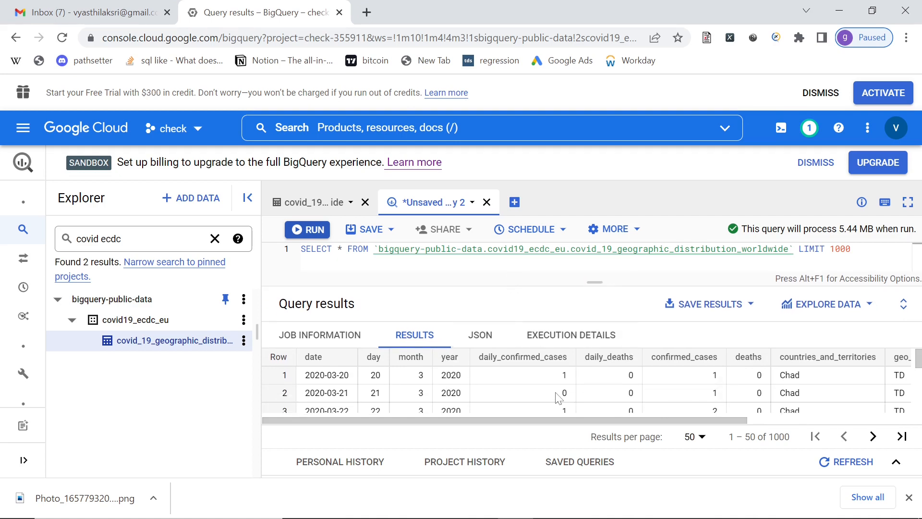
- Move LIMIT 1000 down to line 4 of the query and enlarge the editor area above the results
{"action": "left_click_drag", "start_coordinate": [543, 421], "coordinate": [456, 423]}
{"action": "key", "text": "Return"}
{"action": "key", "text": "Return"}
{"action": "key", "text": "Return"}
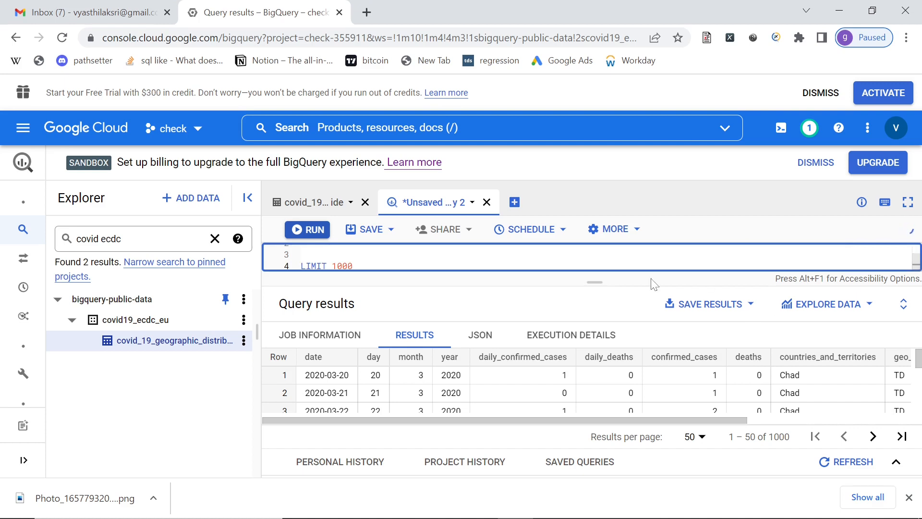
{"action": "left_click_drag", "start_coordinate": [653, 284], "coordinate": [665, 355]}
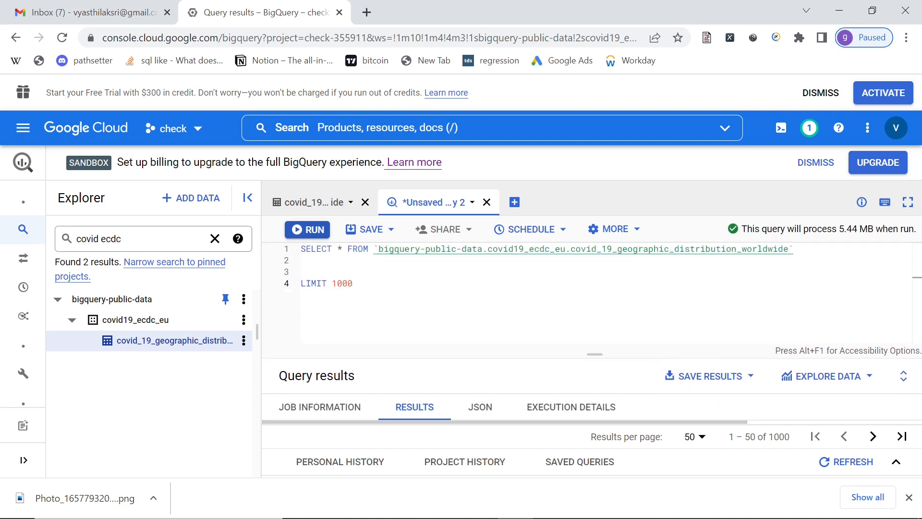
- Add the filter where countries_and_territories='India' on line 2, run the query and enlarge the results area
{"action": "type", "text": "where countr"}
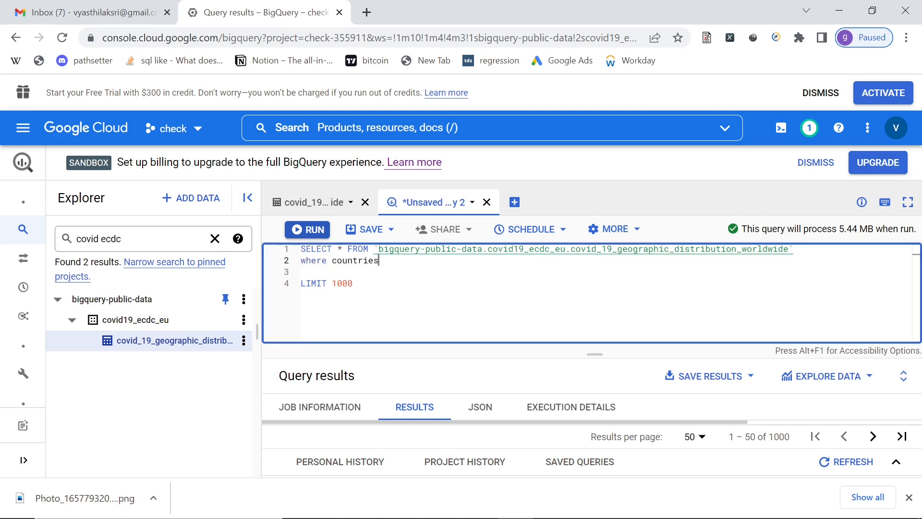
{"action": "type", "text": "ies"}
{"action": "key", "text": "Tab"}
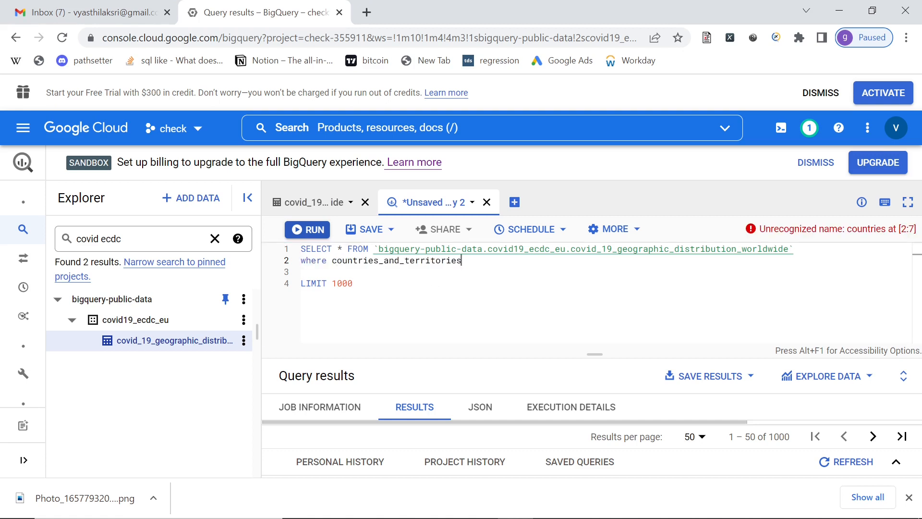
{"action": "type", "text": "='India"}
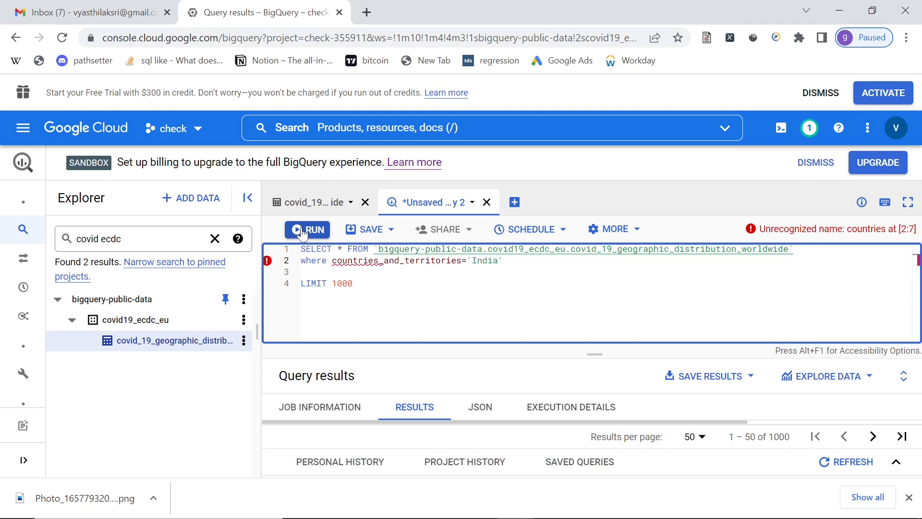
{"action": "left_click", "coordinate": [302, 231]}
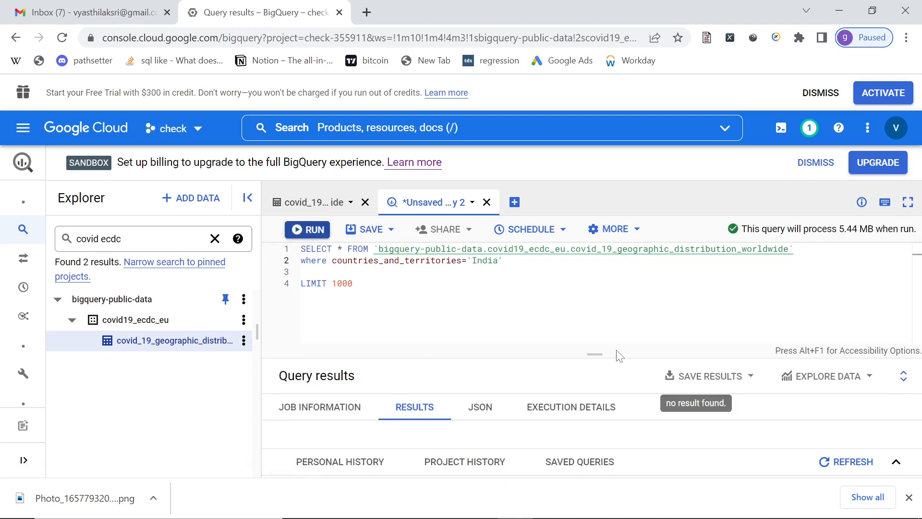
{"action": "left_click_drag", "start_coordinate": [594, 354], "coordinate": [595, 286]}
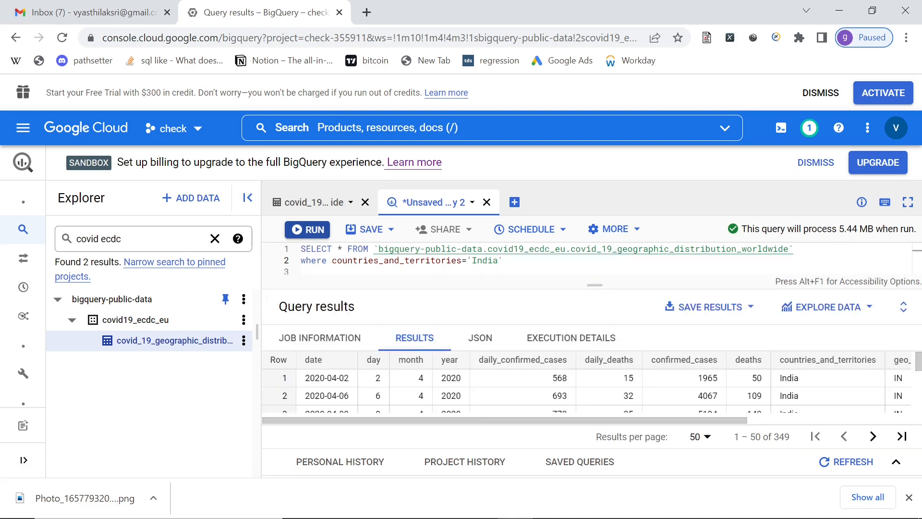
- Highlight the dataset name and the whole SELECT line in the query, and clear the Explorer search
{"action": "mouse_move", "coordinate": [919, 356]}
{"action": "left_mouse_down"}
{"action": "mouse_move", "coordinate": [920, 373]}
{"action": "mouse_move", "coordinate": [921, 358]}
{"action": "left_mouse_up"}
{"action": "double_click", "coordinate": [550, 248]}
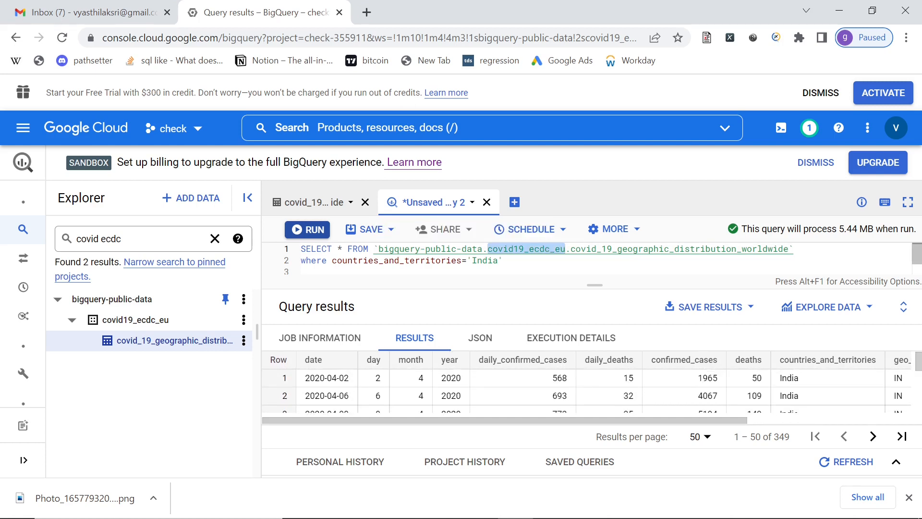
{"action": "triple_click", "coordinate": [704, 249]}
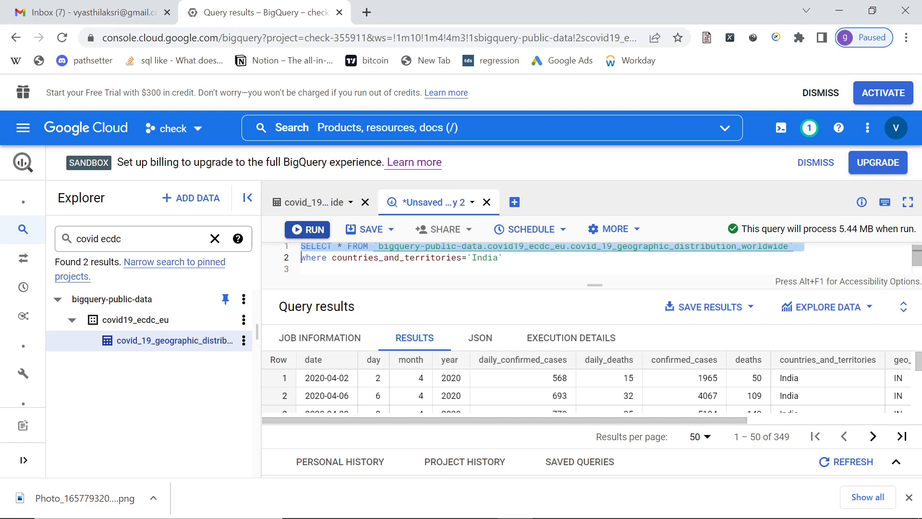
{"action": "left_click", "coordinate": [215, 238]}
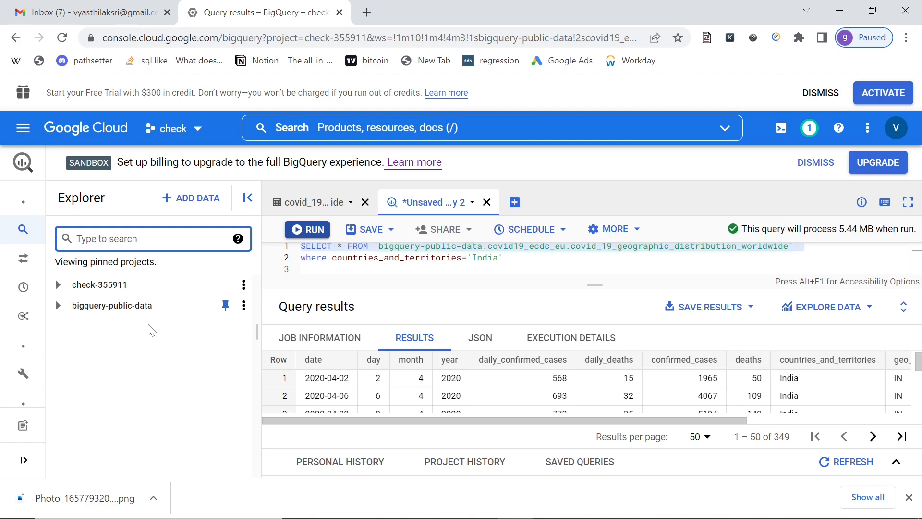
- Try to start a new project from the project selector, leaving the unsaved query
{"action": "left_click", "coordinate": [197, 130]}
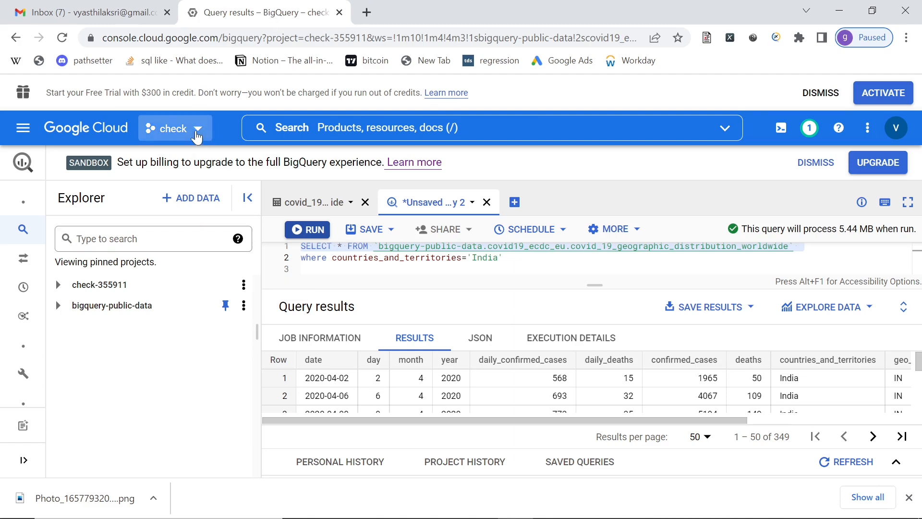
{"action": "left_click", "coordinate": [660, 98]}
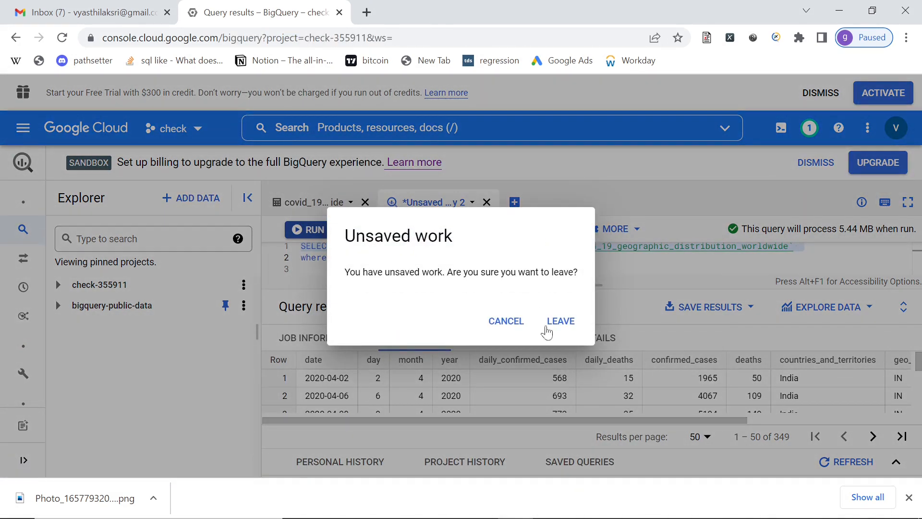
{"action": "left_click", "coordinate": [562, 327]}
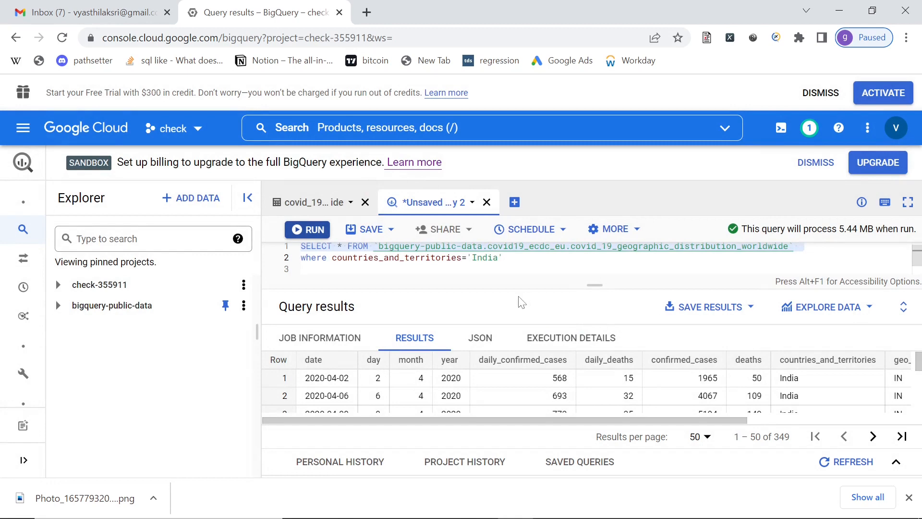
- Leave the unsaved query and create a new project named sql2 with no organization
{"action": "left_click", "coordinate": [189, 128]}
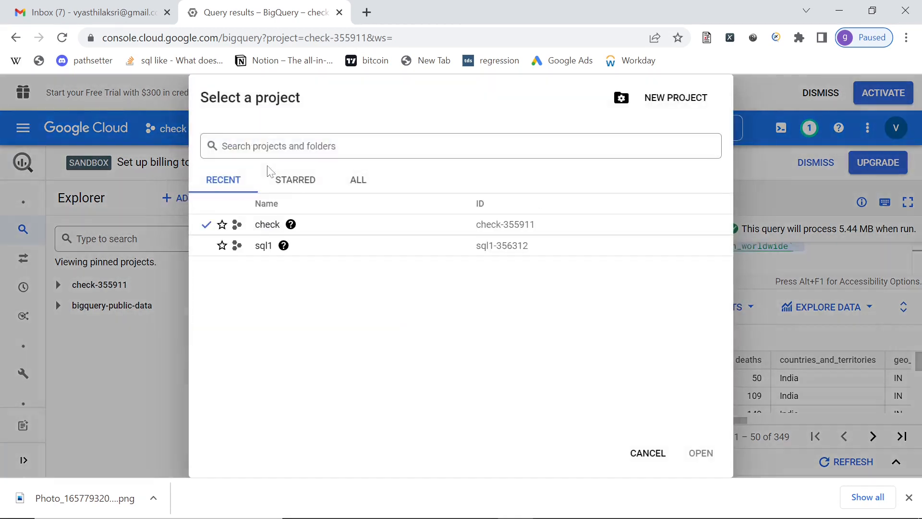
{"action": "left_click", "coordinate": [661, 106]}
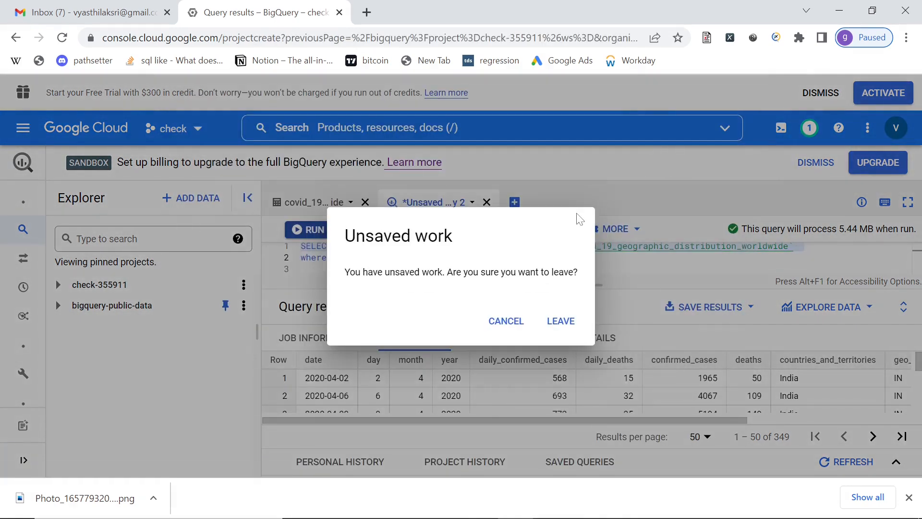
{"action": "left_click", "coordinate": [559, 327]}
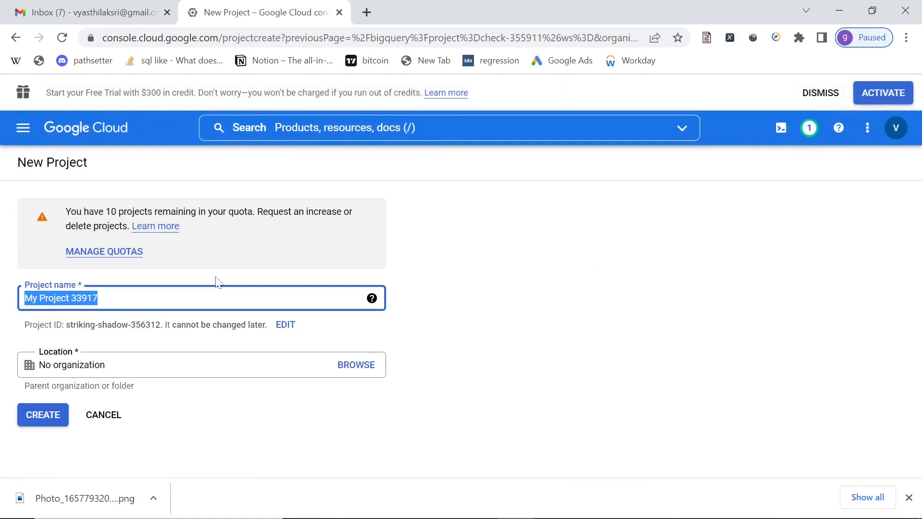
{"action": "type", "text": "sql2"}
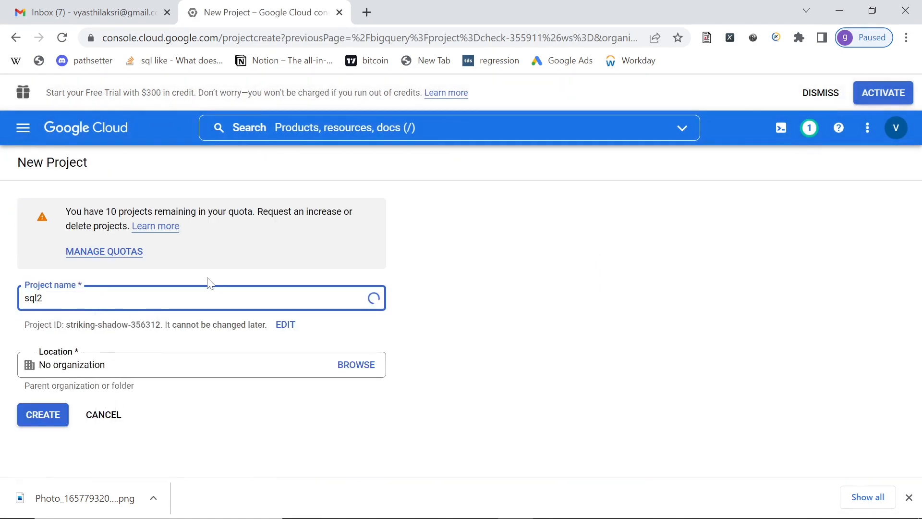
{"action": "left_click", "coordinate": [53, 421]}
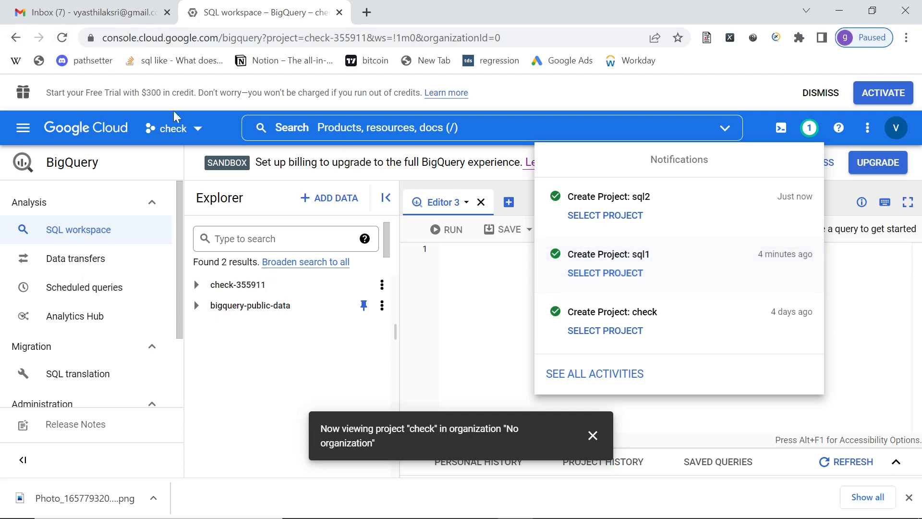
- Switch the console to the sql2 project and dismiss the project notification
{"action": "left_click", "coordinate": [197, 130]}
{"action": "left_click", "coordinate": [198, 130]}
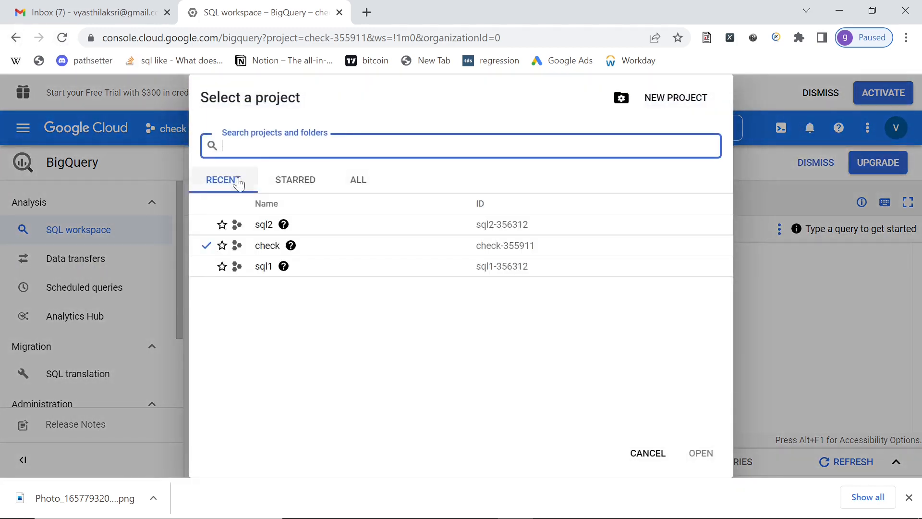
{"action": "left_click", "coordinate": [262, 224]}
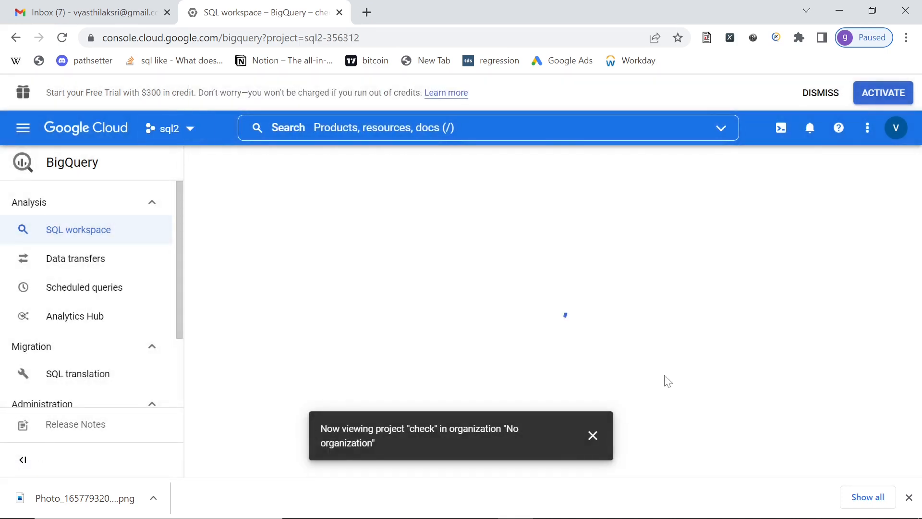
{"action": "left_click", "coordinate": [593, 435]}
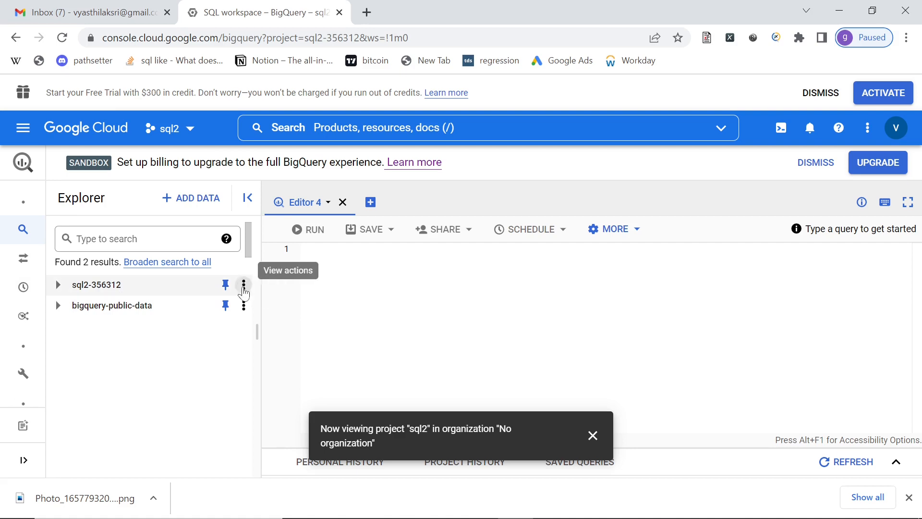
- Create a dataset named information in the sql2 project, leaving the data location and table expiration at their defaults
{"action": "left_click", "coordinate": [244, 287]}
{"action": "left_click", "coordinate": [284, 316]}
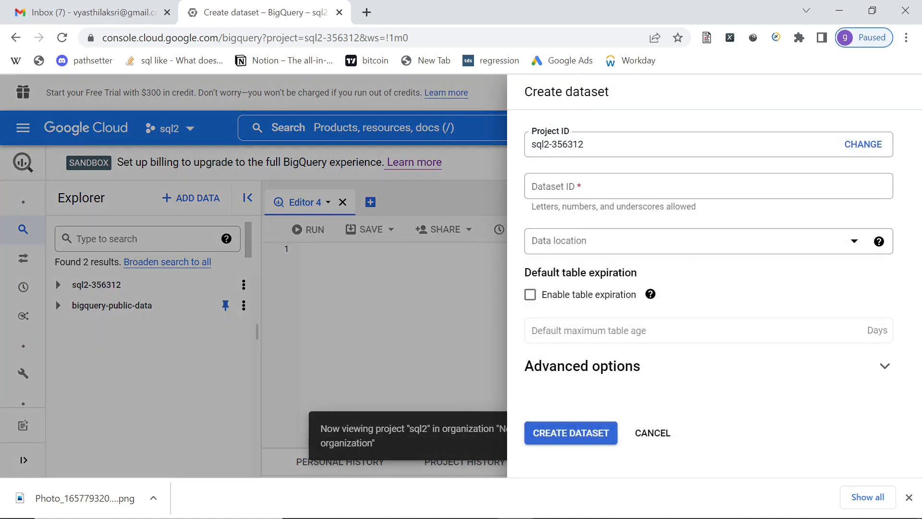
{"action": "left_click", "coordinate": [683, 189]}
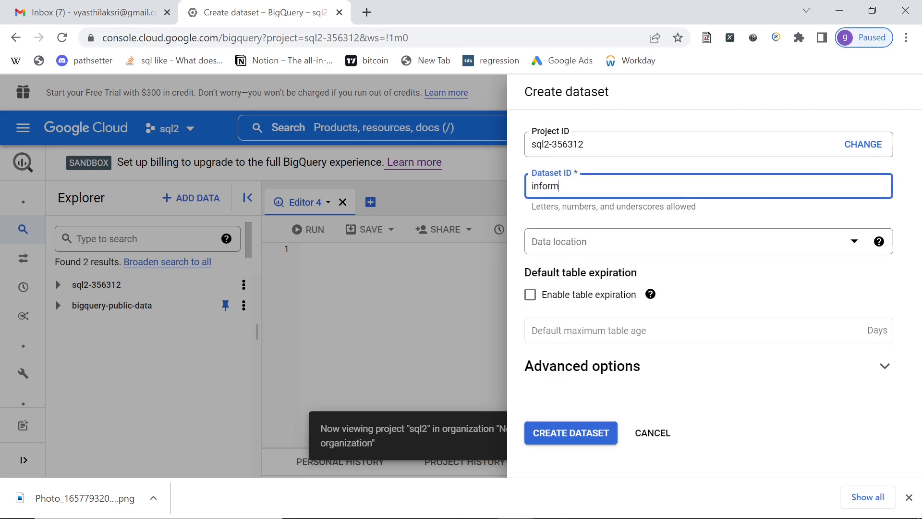
{"action": "type", "text": "information"}
{"action": "left_click", "coordinate": [588, 438]}
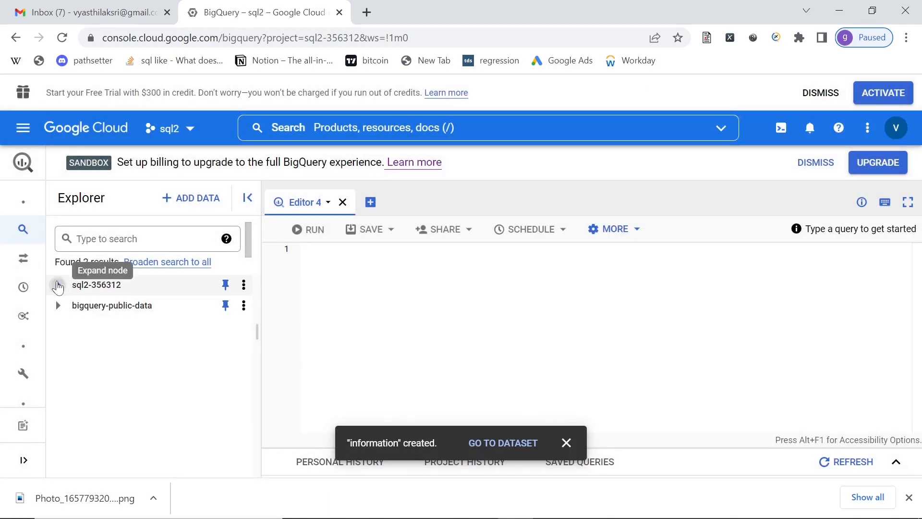
- Expand the sql2 project in the Explorer and open the information dataset
{"action": "left_click", "coordinate": [57, 285]}
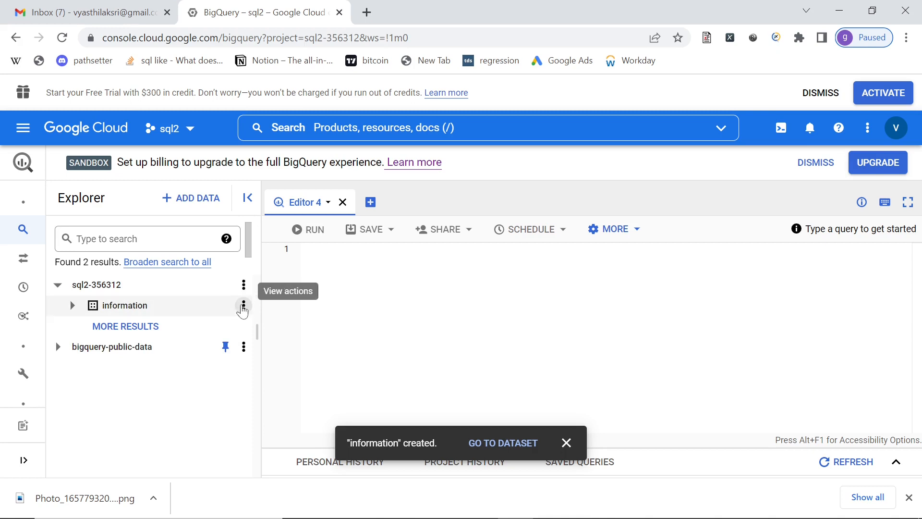
{"action": "left_click", "coordinate": [244, 307]}
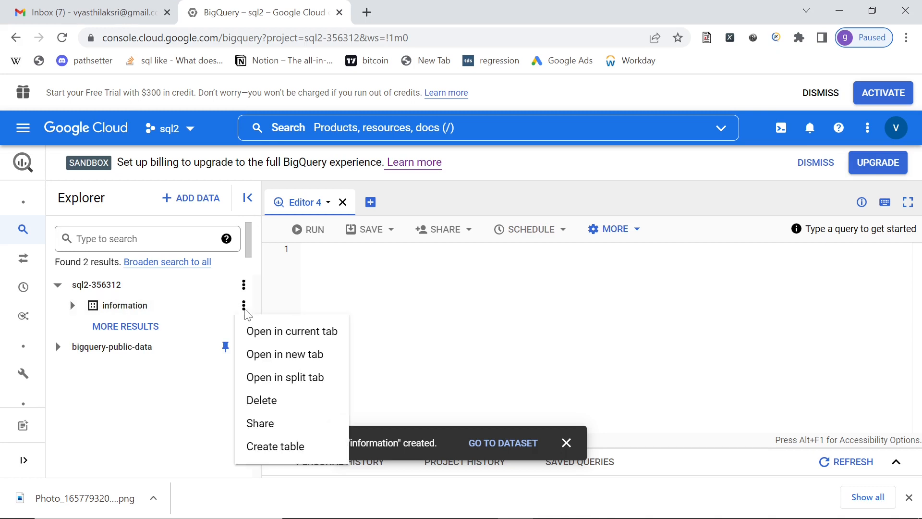
{"action": "left_click", "coordinate": [168, 305]}
{"action": "left_click", "coordinate": [167, 306]}
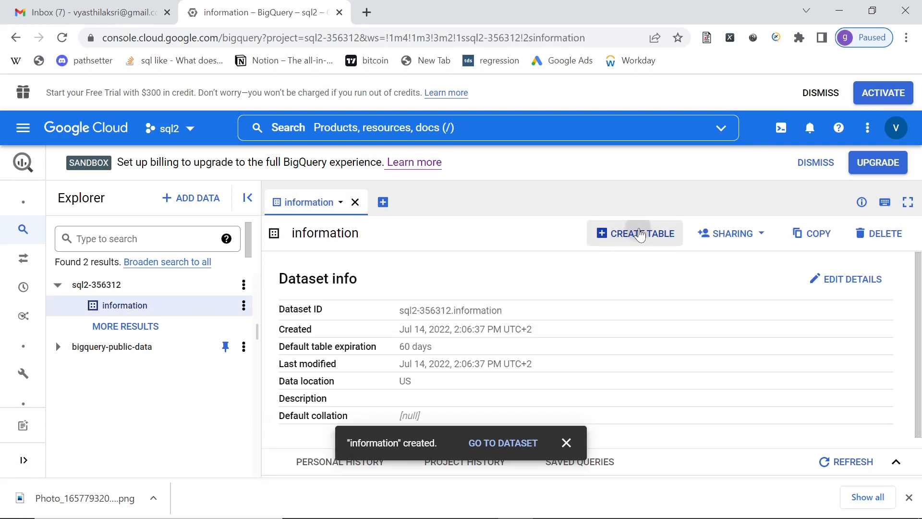
- Start a new table in the information dataset with Upload as the source and iplresult2.csv from Downloads as its file
{"action": "left_click", "coordinate": [640, 234]}
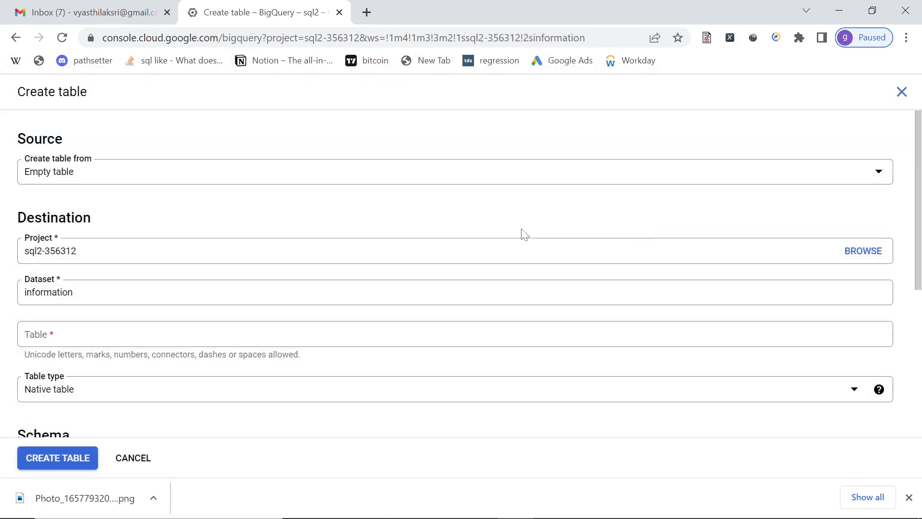
{"action": "left_click", "coordinate": [579, 179]}
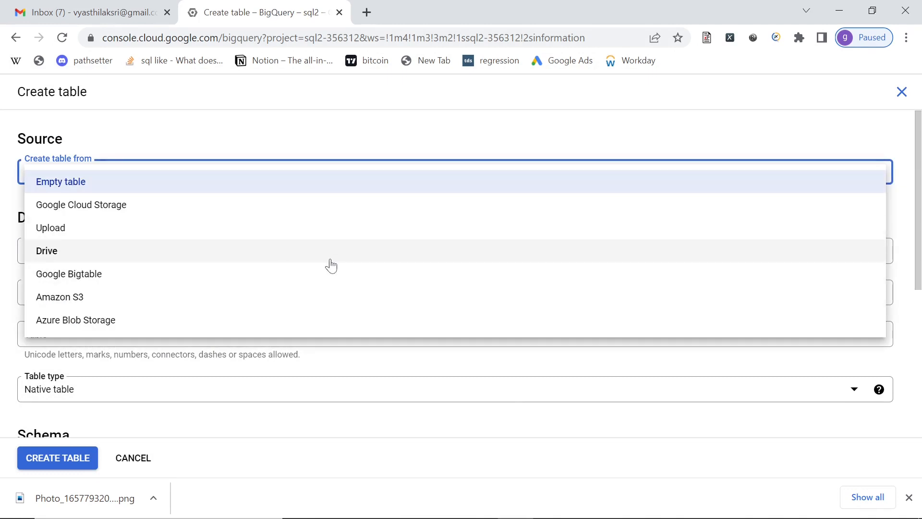
{"action": "left_click", "coordinate": [331, 237]}
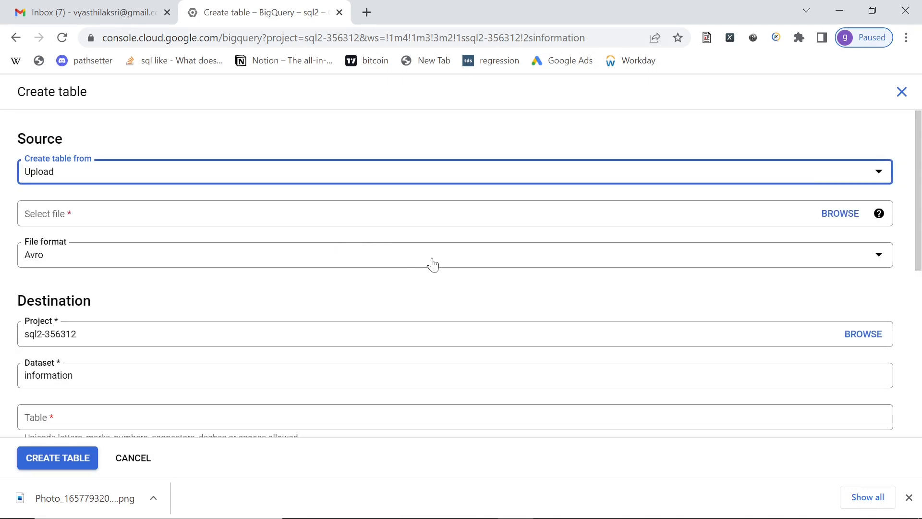
{"action": "left_click", "coordinate": [832, 214]}
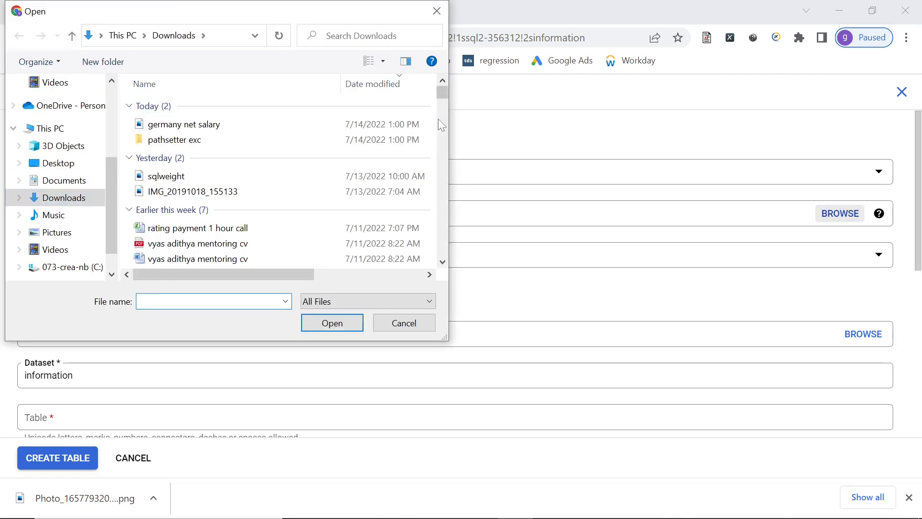
{"action": "left_click", "coordinate": [442, 262]}
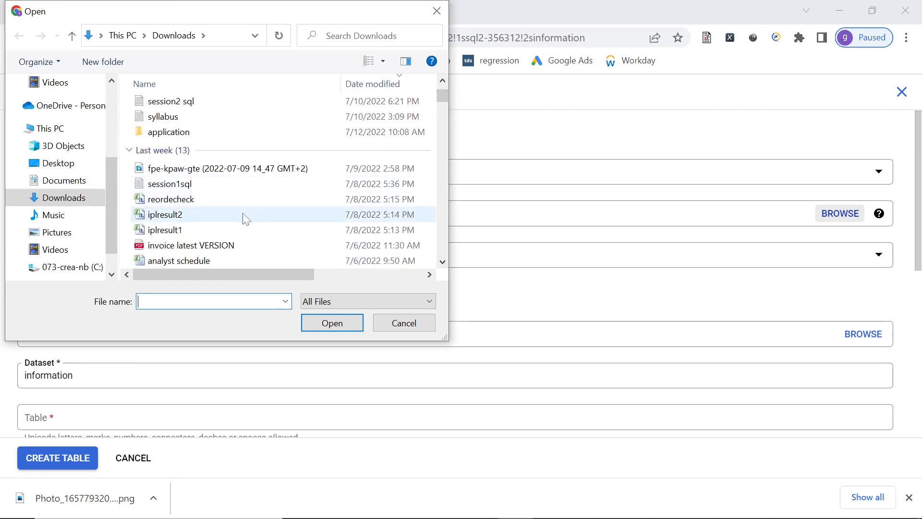
{"action": "left_click", "coordinate": [243, 214]}
{"action": "left_click", "coordinate": [331, 323]}
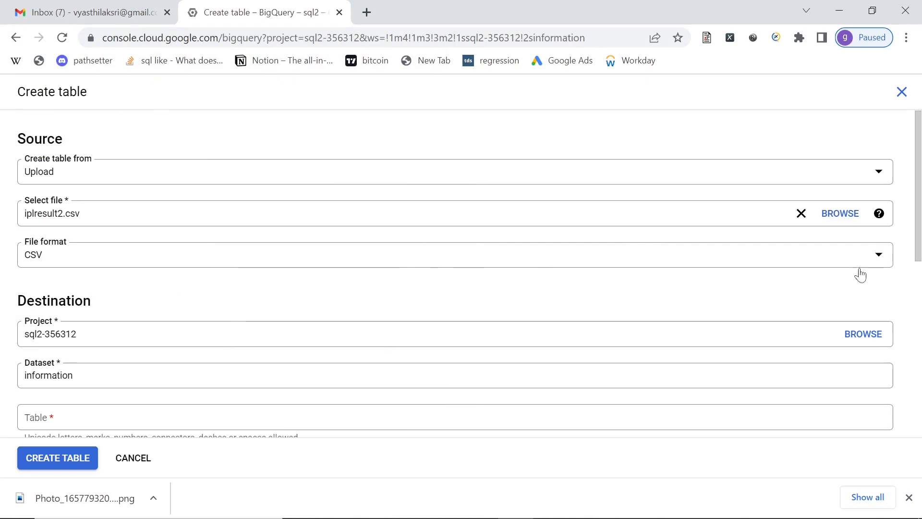
- Name the table iplresults, enable schema auto detection, and create the table
{"action": "scroll", "coordinate": [365, 317], "scroll_direction": "down", "scroll_amount": 3}
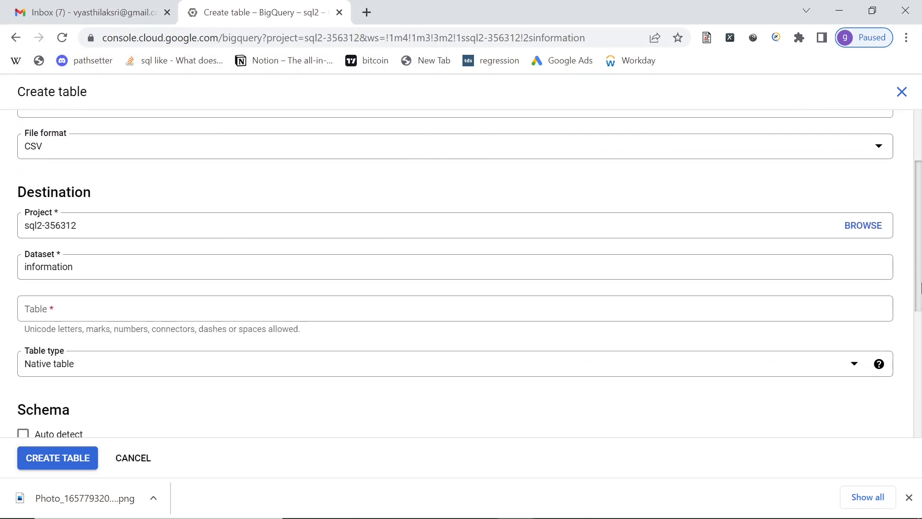
{"action": "left_click", "coordinate": [366, 310]}
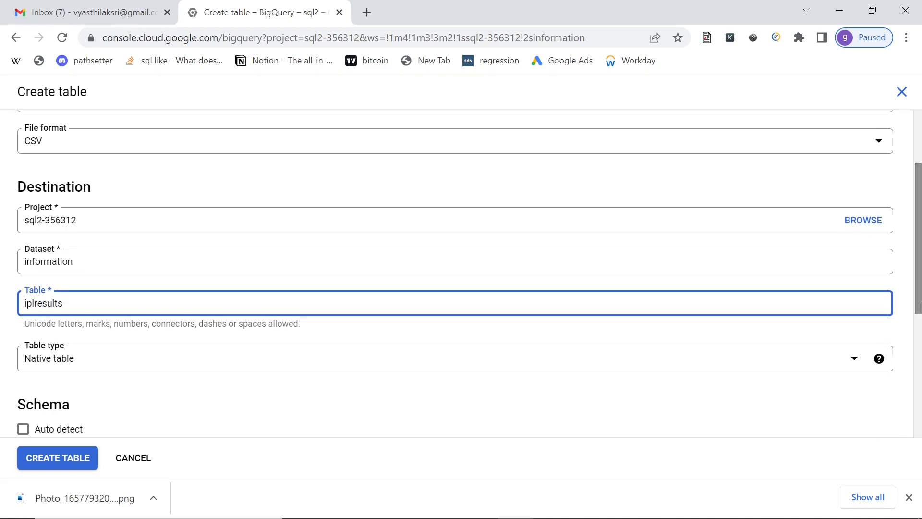
{"action": "scroll", "coordinate": [22, 294], "scroll_direction": "down", "scroll_amount": 4}
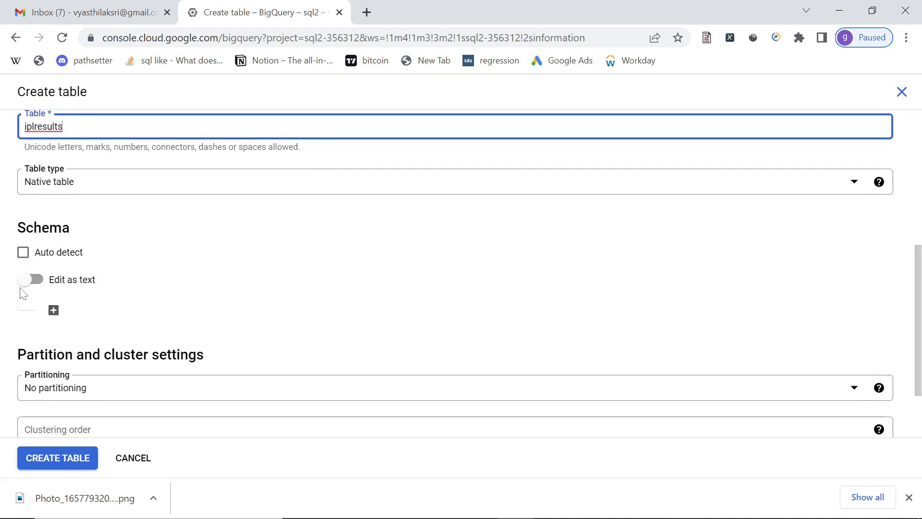
{"action": "left_click", "coordinate": [23, 252]}
{"action": "scroll", "coordinate": [919, 346], "scroll_direction": "down", "scroll_amount": 1}
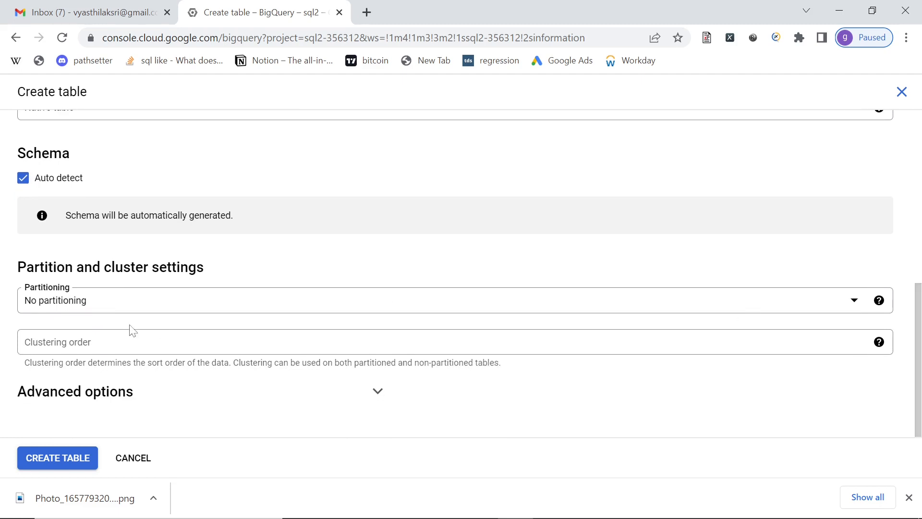
{"action": "left_click", "coordinate": [63, 462]}
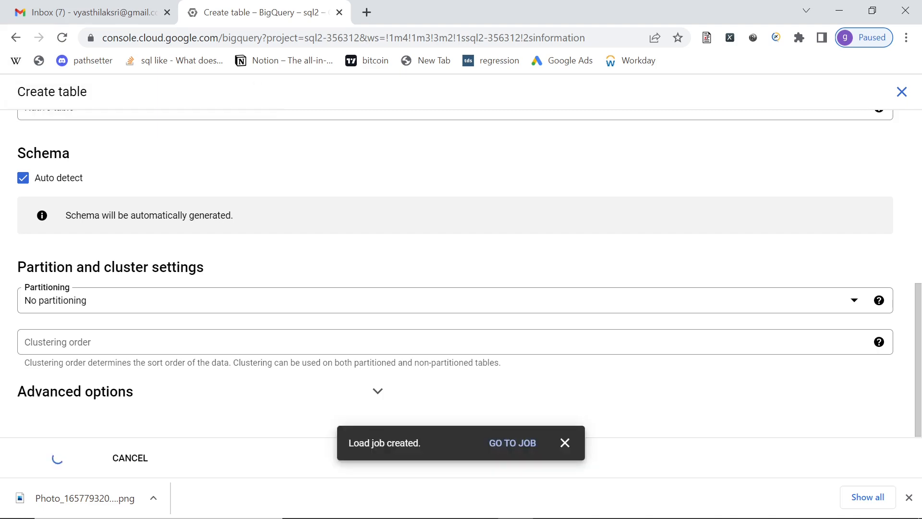
{"action": "left_click", "coordinate": [902, 92]}
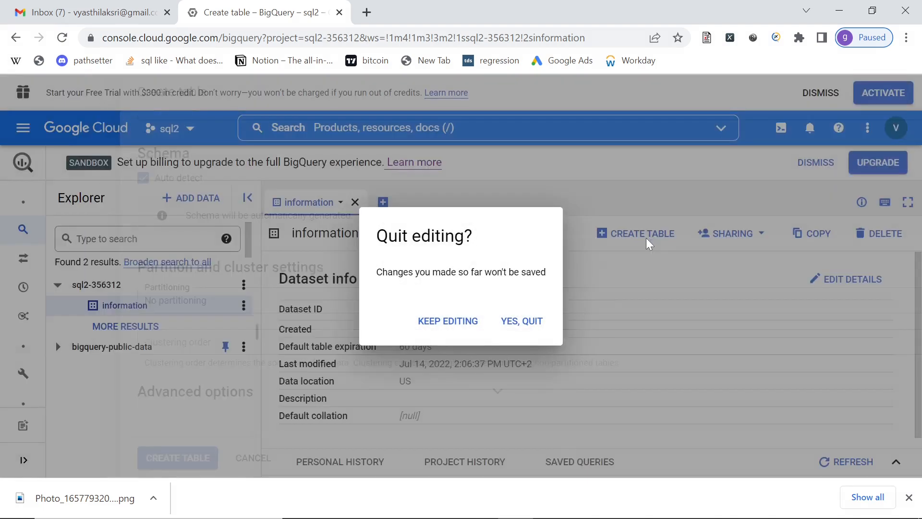
{"action": "left_click", "coordinate": [604, 273]}
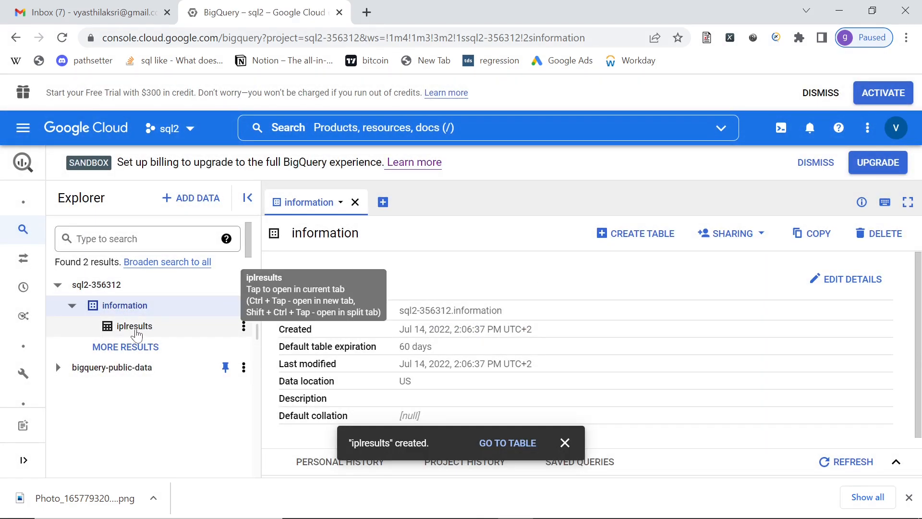
- Query the iplresults table in a new tab, selecting all columns with a limit of 1000, and dismiss the table notification
{"action": "left_click", "coordinate": [140, 328]}
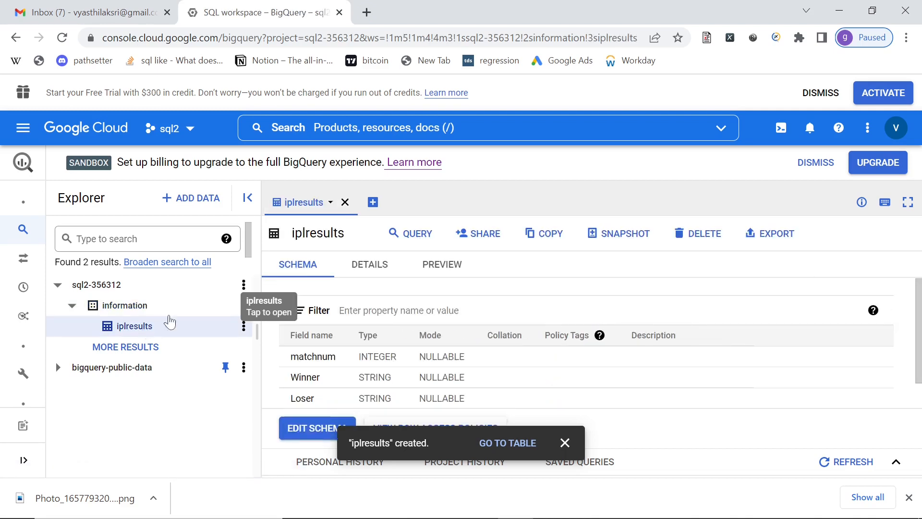
{"action": "left_click", "coordinate": [412, 233]}
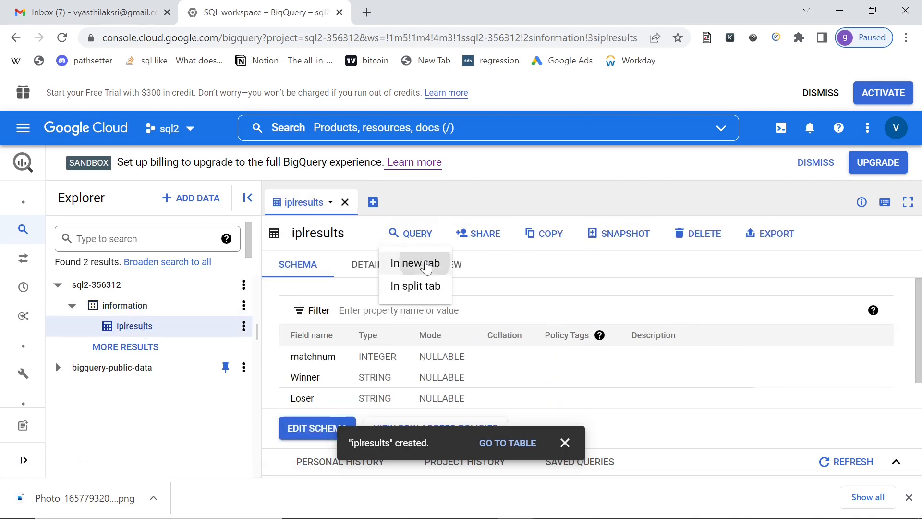
{"action": "left_click", "coordinate": [413, 263]}
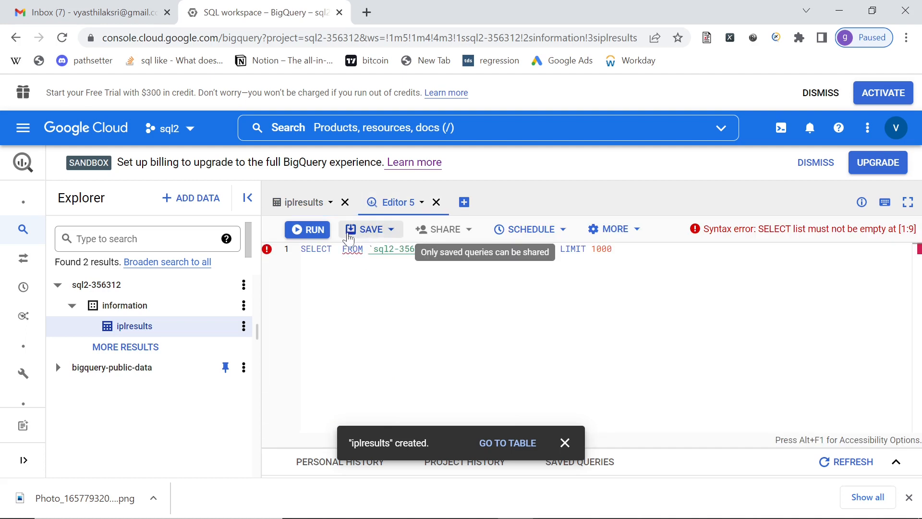
{"action": "type", "text": "*"}
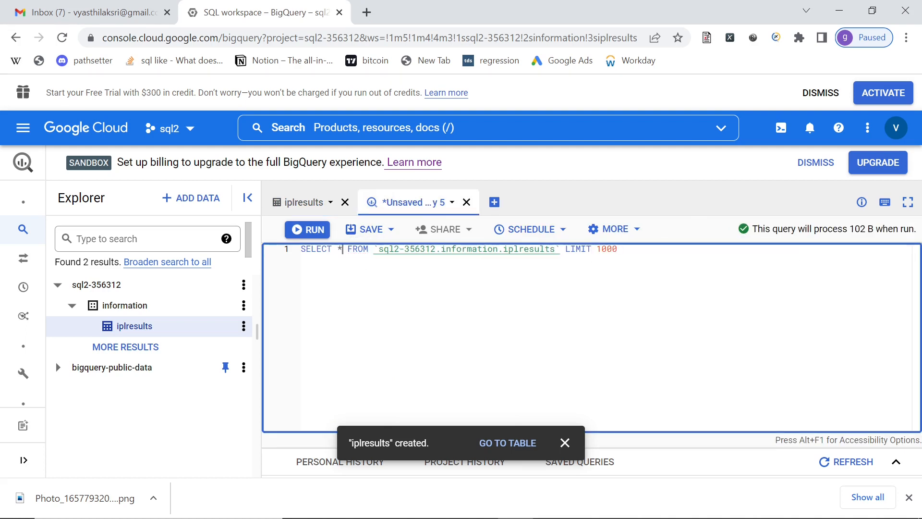
{"action": "key", "text": "ctrl+Return"}
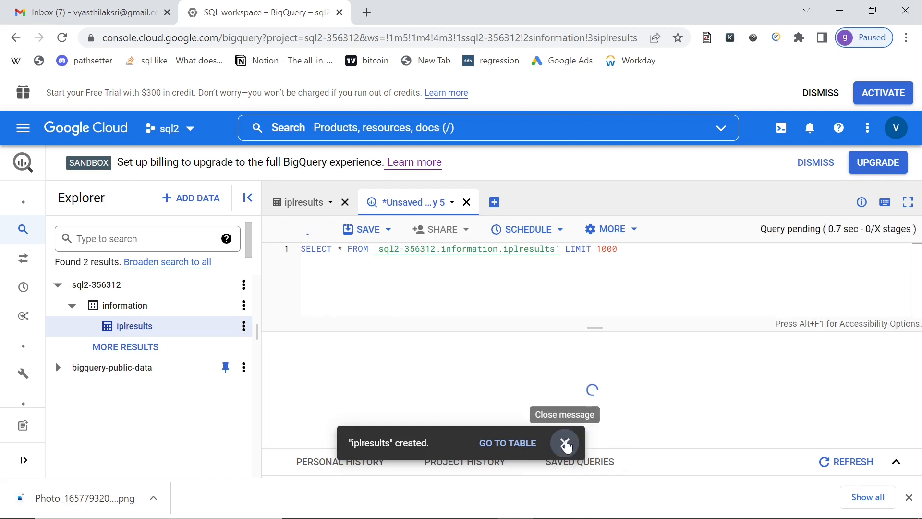
{"action": "left_click", "coordinate": [565, 443]}
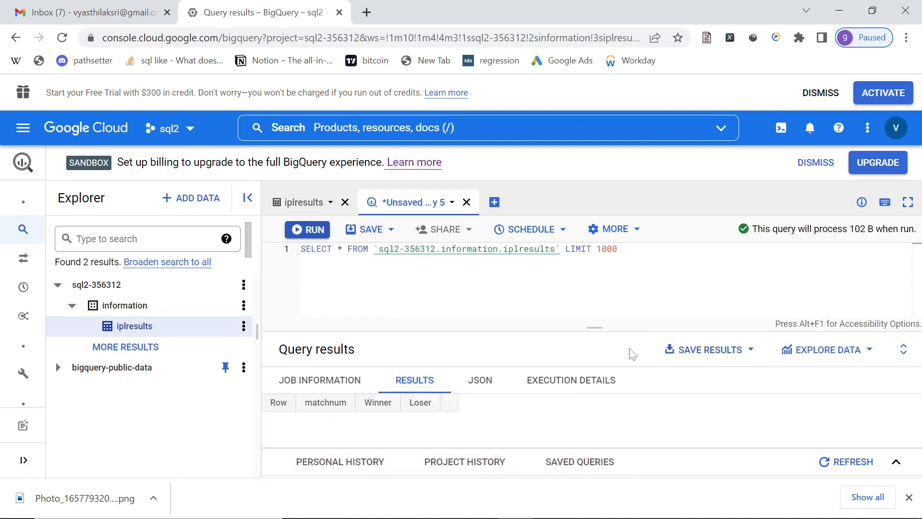
- Enlarge the query results area and look through the returned match rows
{"action": "left_click_drag", "start_coordinate": [596, 327], "coordinate": [614, 277]}
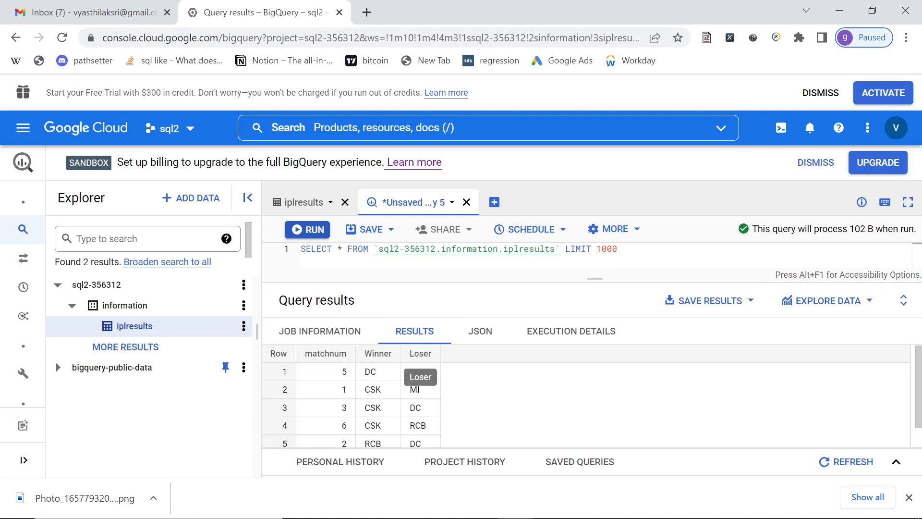
{"action": "scroll", "coordinate": [919, 390], "scroll_direction": "down", "scroll_amount": 1}
{"action": "scroll", "coordinate": [918, 390], "scroll_direction": "up", "scroll_amount": 1}
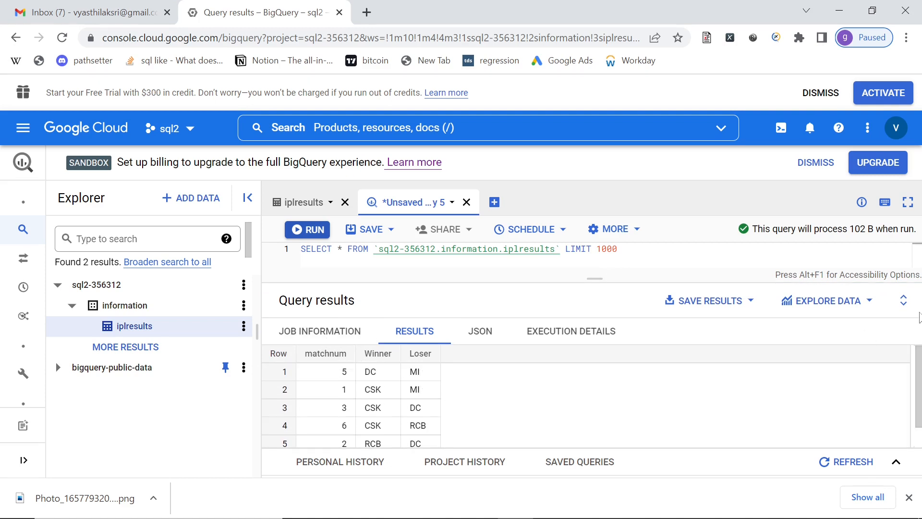